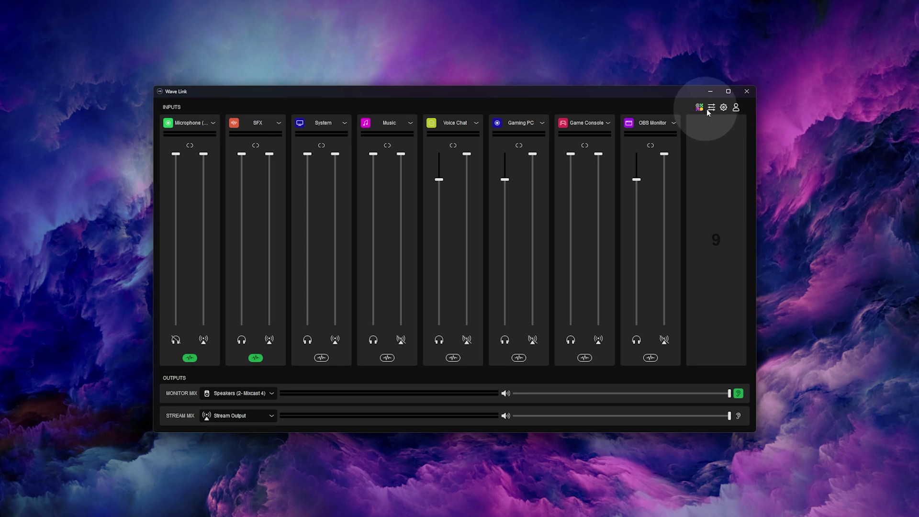
- In the Volume mixer, confirm system output stays on Wave Link System and review input devices
{"action": "left_click", "coordinate": [711, 108]}
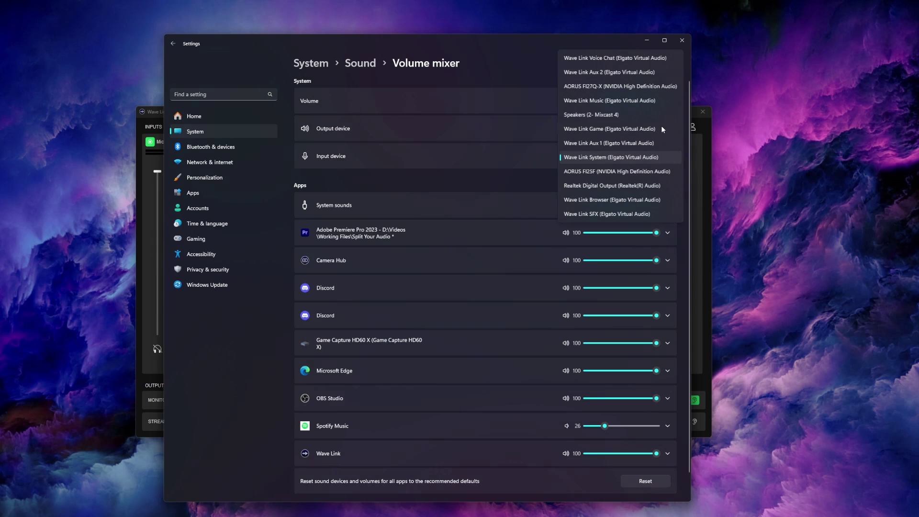
{"action": "left_click", "coordinate": [637, 158]}
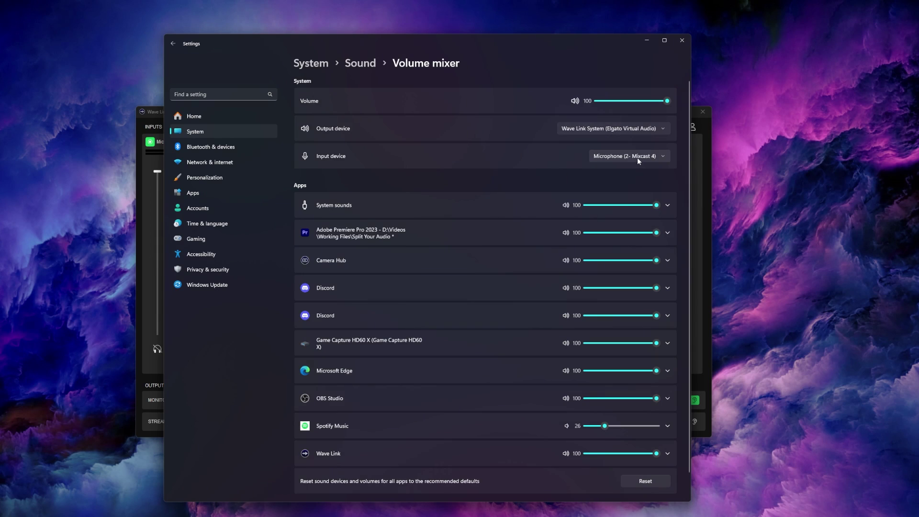
{"action": "left_click", "coordinate": [638, 161]}
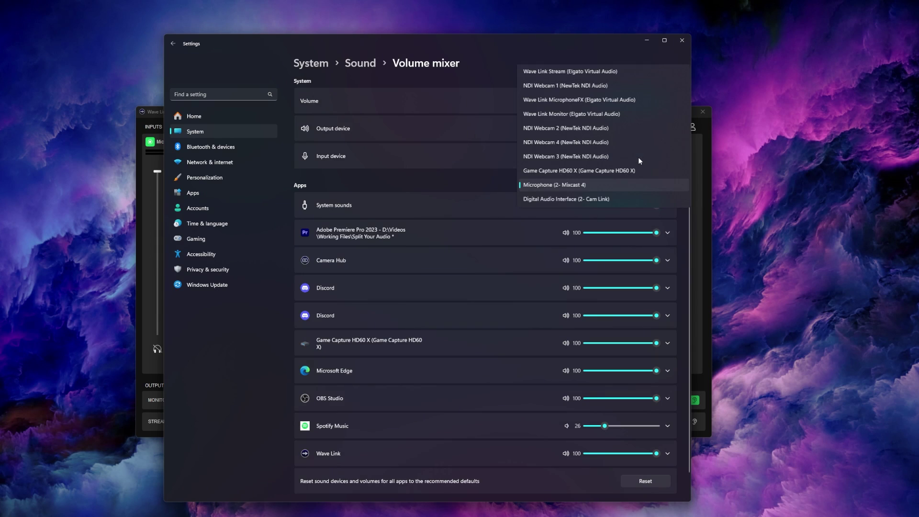
{"action": "left_click", "coordinate": [618, 187]}
- Check that Discord's output device remains Wave Link Voice Chat
{"action": "left_click", "coordinate": [668, 287]}
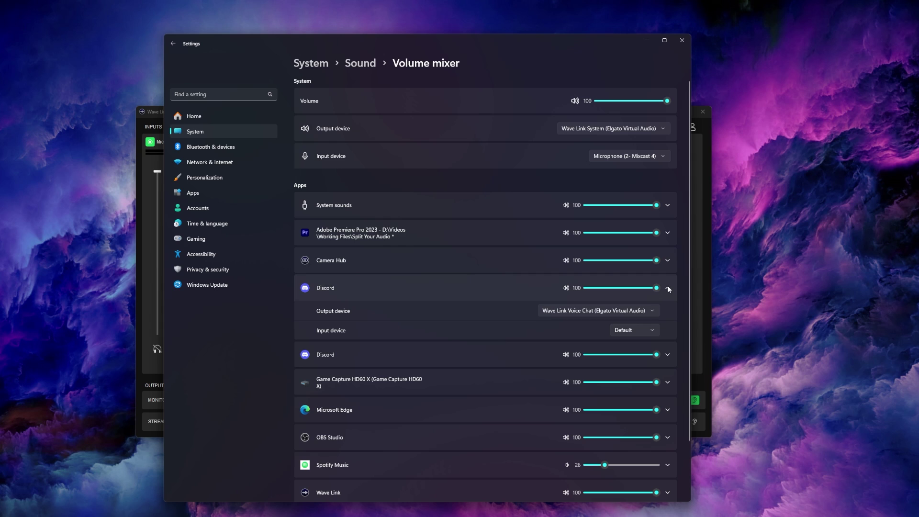
{"action": "left_click", "coordinate": [654, 311]}
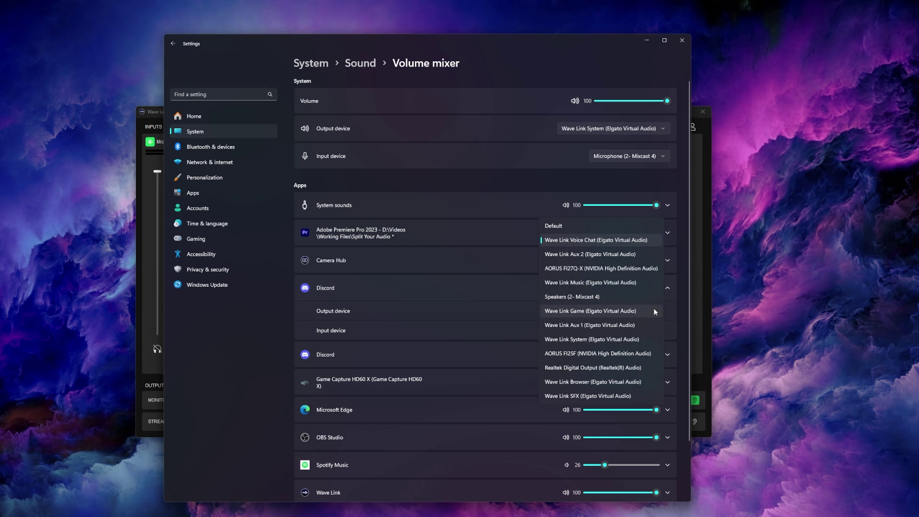
{"action": "left_click", "coordinate": [628, 242]}
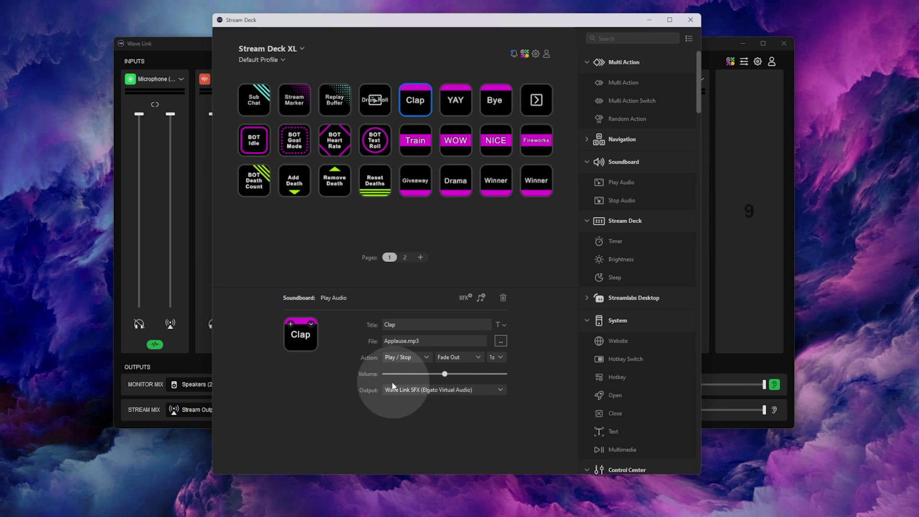
- Verify the Clap key's output device is Wave Link SFX
{"action": "left_click", "coordinate": [498, 389]}
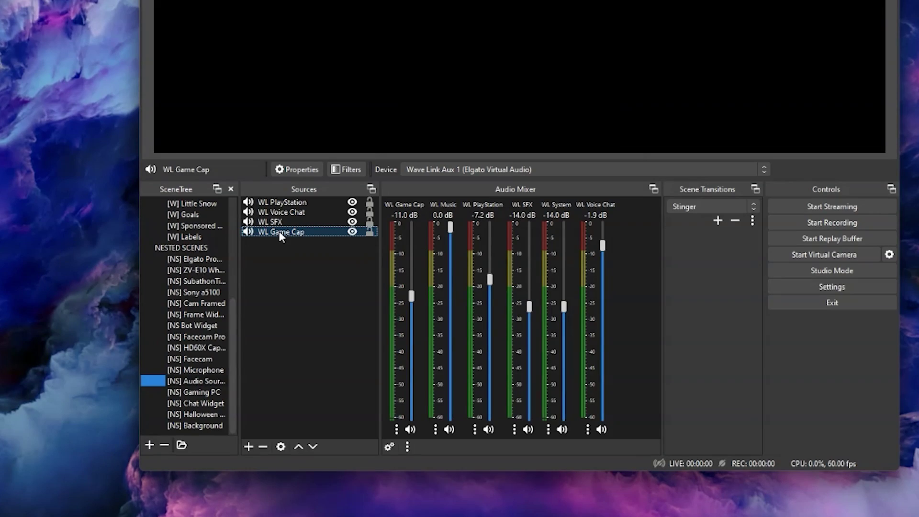
- Check the devices of WL PlayStation, WL Voice Chat, WL SFX, WL Game Cap and the [NS] Microphone source
{"action": "left_click", "coordinate": [282, 203]}
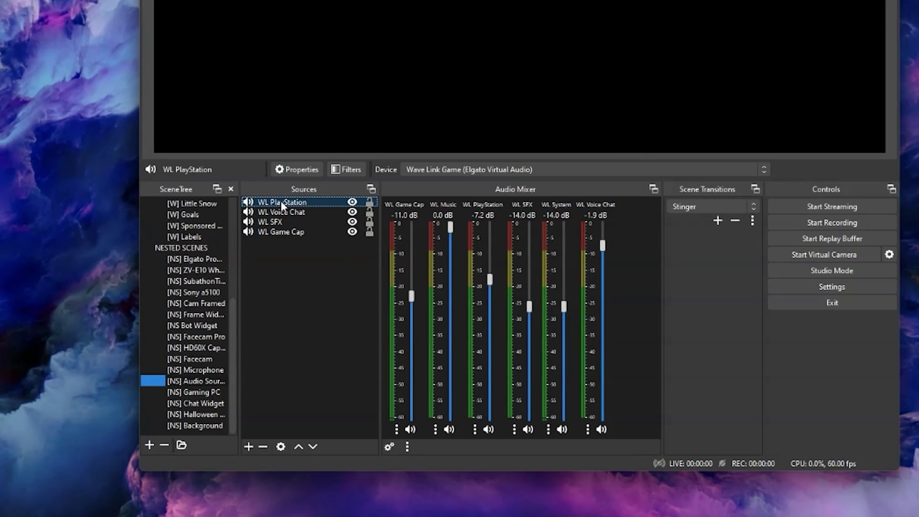
{"action": "left_click", "coordinate": [283, 213]}
{"action": "left_click", "coordinate": [288, 222]}
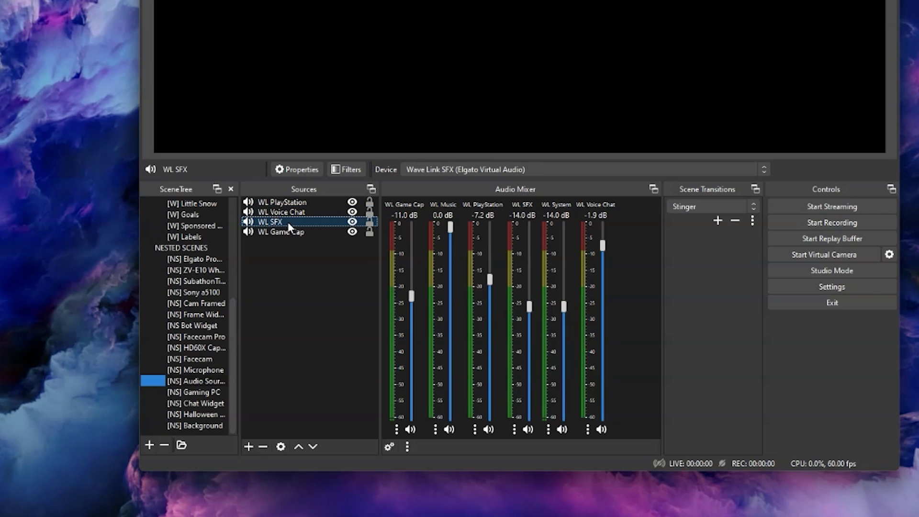
{"action": "left_click", "coordinate": [306, 234]}
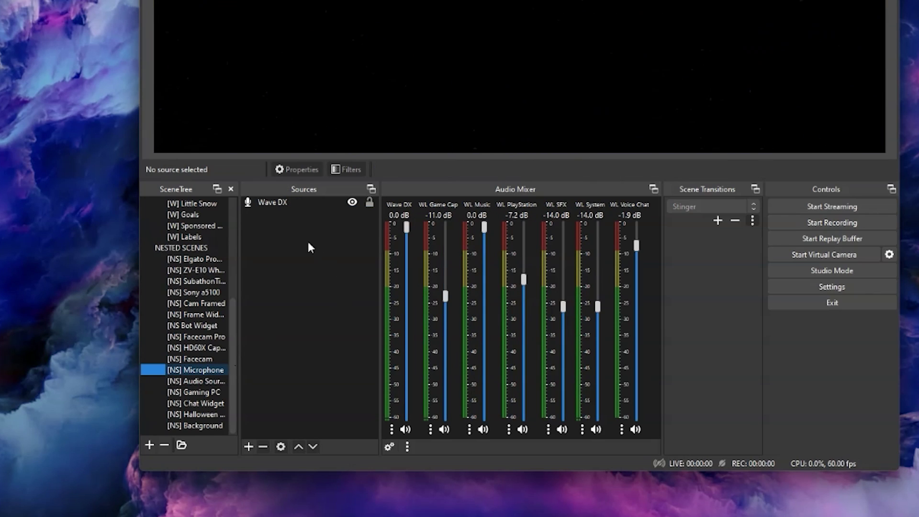
{"action": "left_click", "coordinate": [283, 203]}
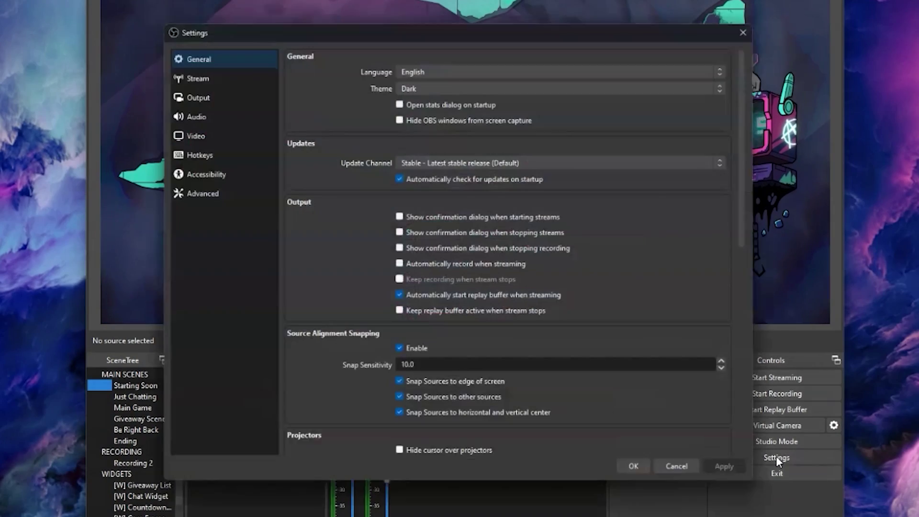
- Name output audio tracks 3–6 'Game Sound', 'Voice Chat', 'Music' and 'SFX/System', then apply
{"action": "left_click", "coordinate": [200, 93]}
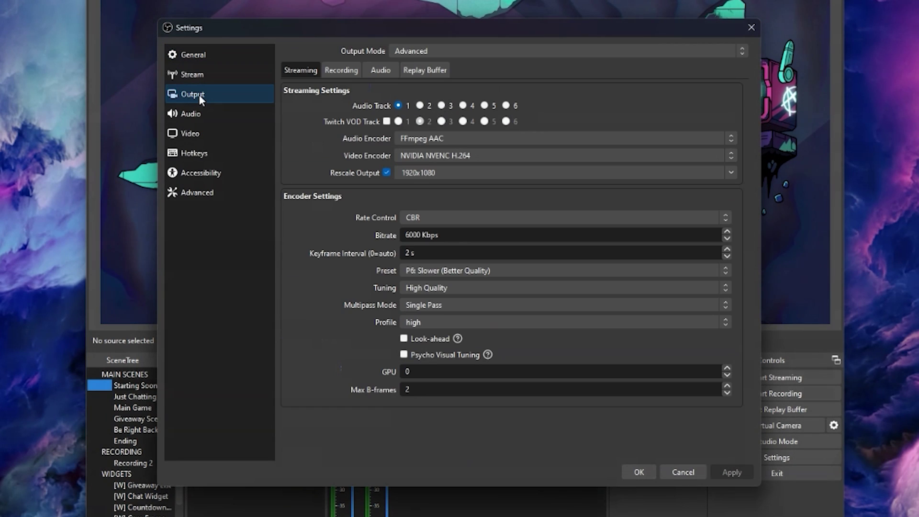
{"action": "left_click", "coordinate": [381, 70]}
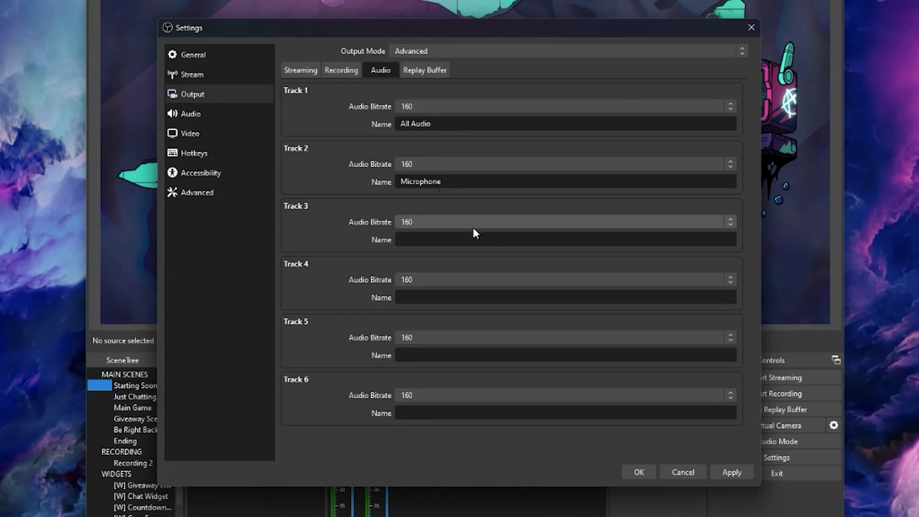
{"action": "left_click", "coordinate": [497, 241]}
{"action": "type", "text": "Game Sound"}
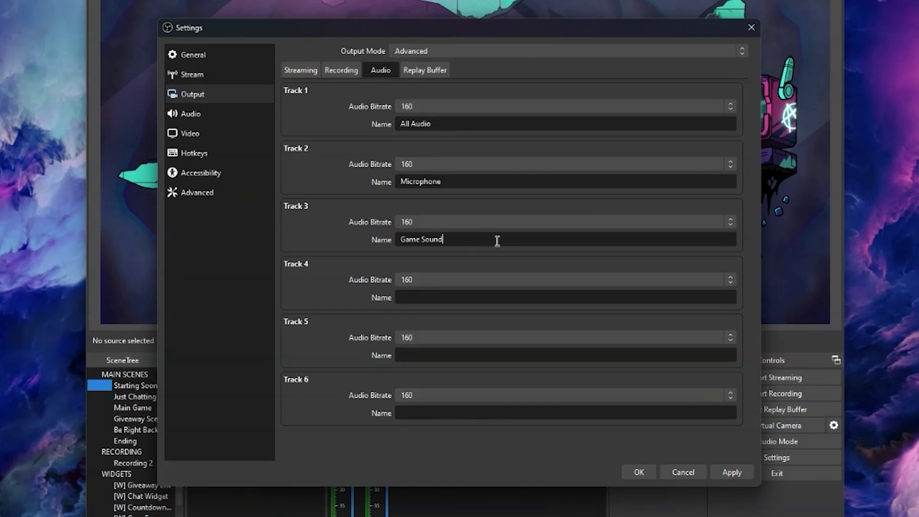
{"action": "left_click", "coordinate": [508, 299]}
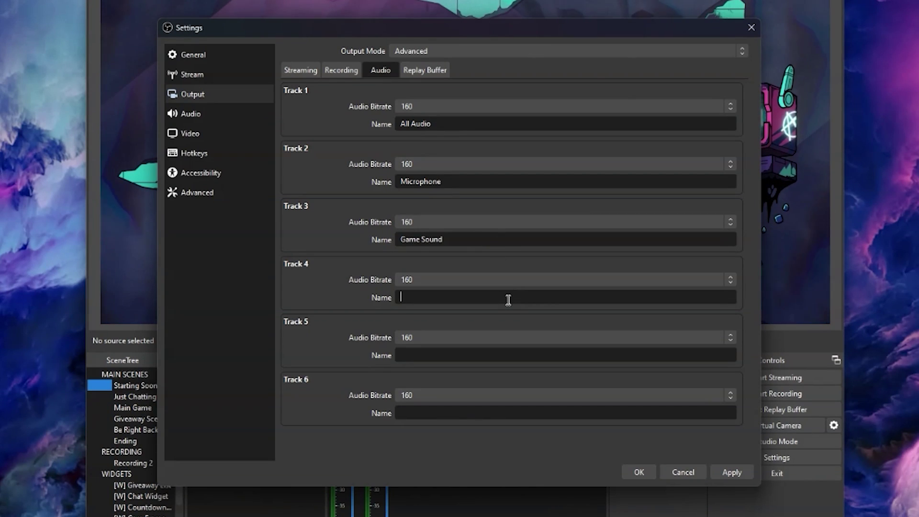
{"action": "type", "text": "Voice Chat"}
{"action": "left_click", "coordinate": [497, 356]}
{"action": "type", "text": "Music"}
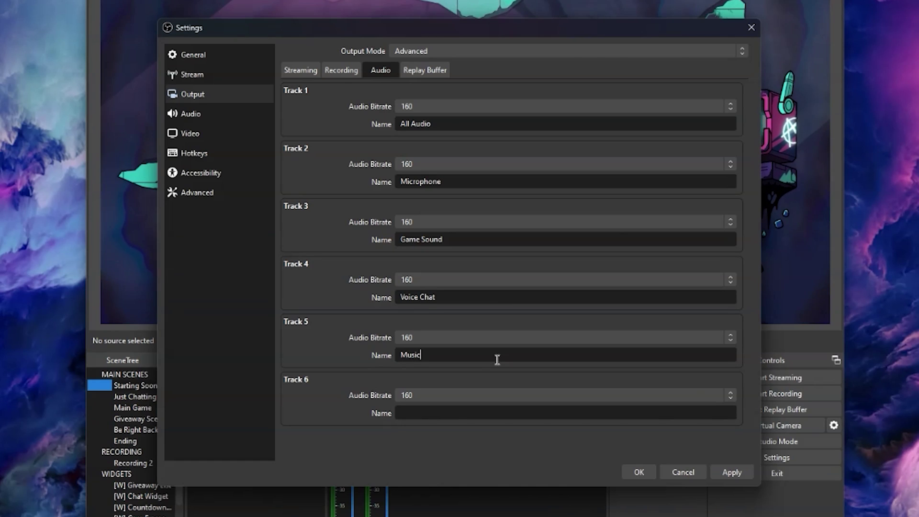
{"action": "left_click", "coordinate": [487, 410]}
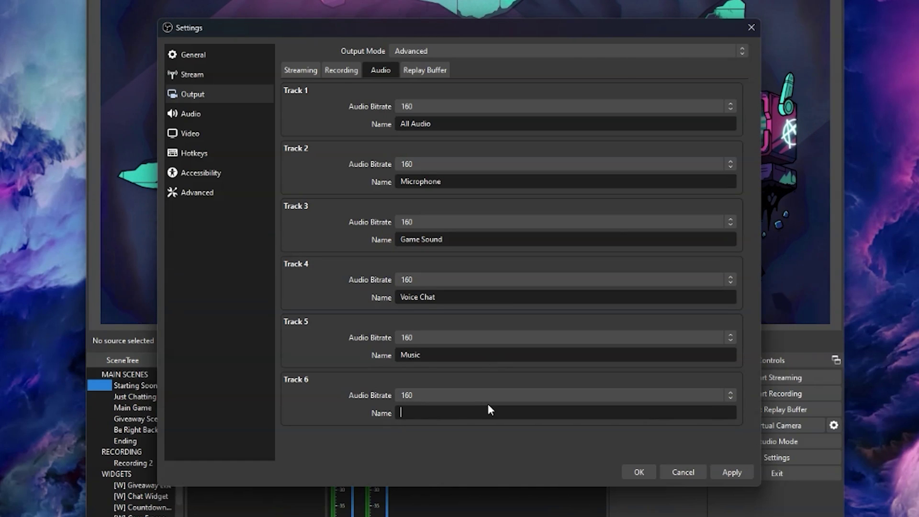
{"action": "type", "text": "SFX/System"}
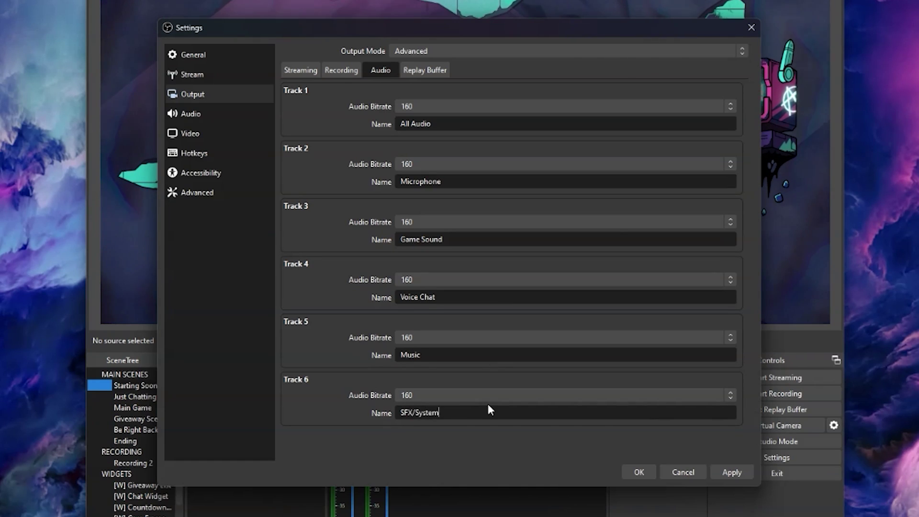
{"action": "left_click", "coordinate": [723, 472]}
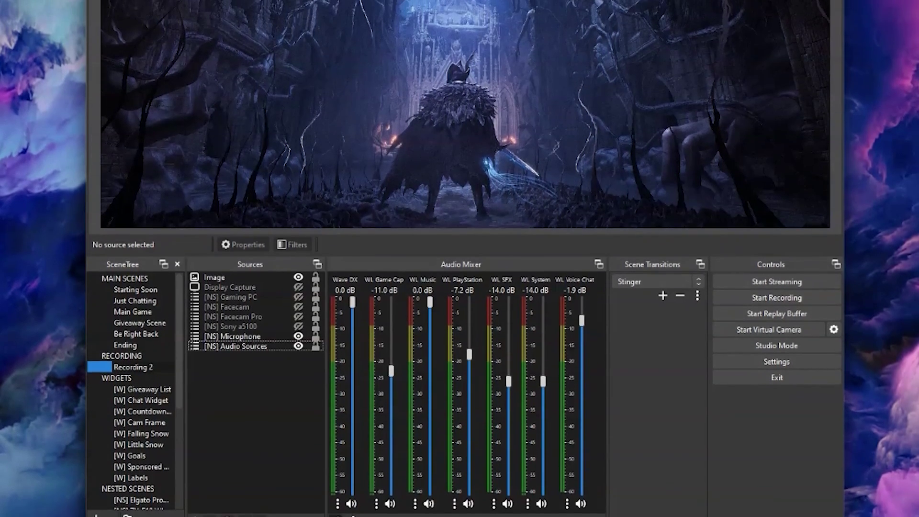
- Review every source's track checkboxes in Advanced Audio Properties, briefly including inactive sources
{"action": "left_click", "coordinate": [336, 476]}
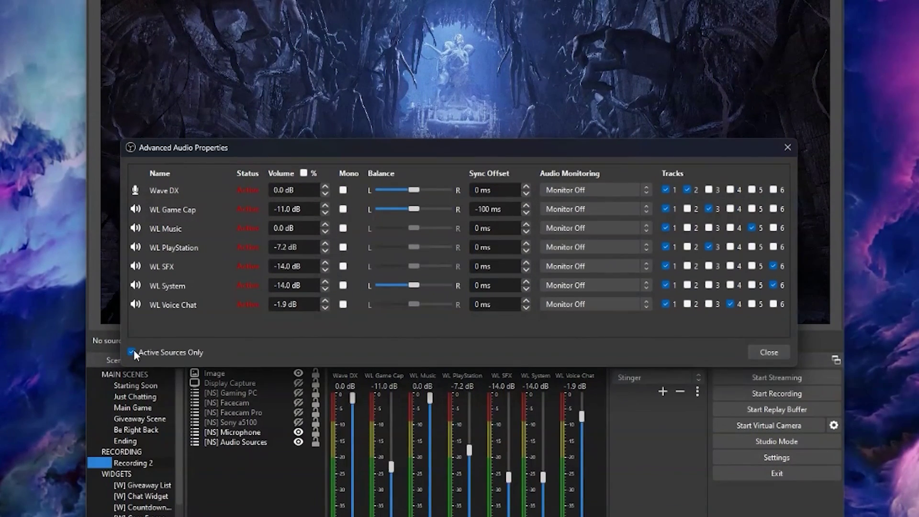
{"action": "left_click", "coordinate": [132, 325]}
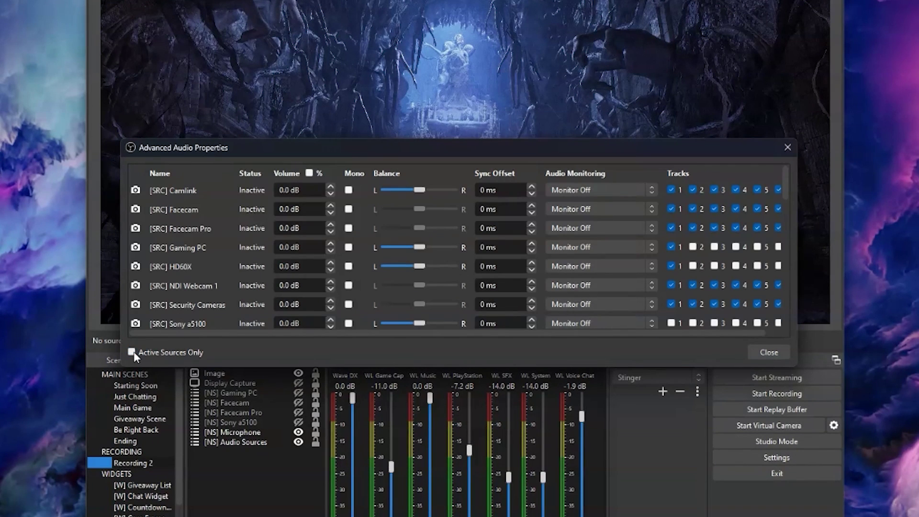
{"action": "scroll", "coordinate": [239, 265], "scroll_direction": "down", "scroll_amount": 4}
{"action": "scroll", "coordinate": [239, 261], "scroll_direction": "up", "scroll_amount": 4}
{"action": "left_click", "coordinate": [131, 353]}
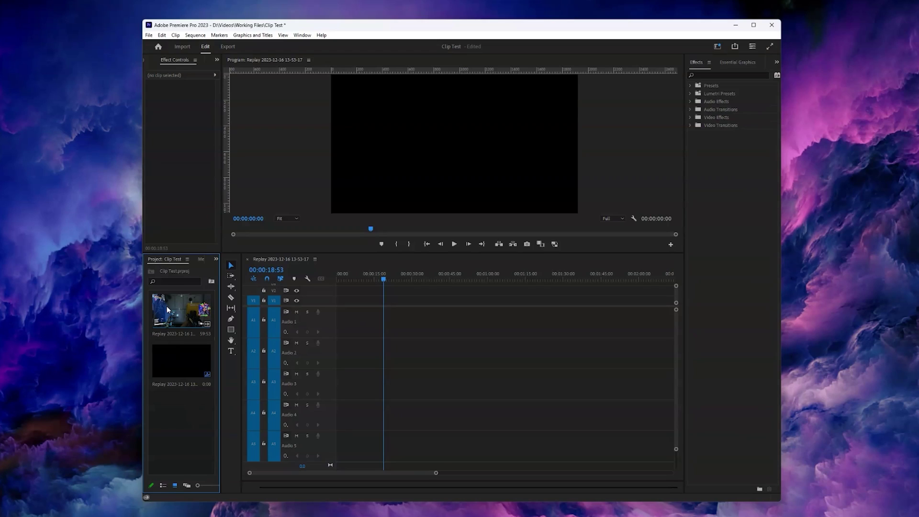
- Add the replay clip to the timeline, unlink its audio, try moving clips, then undo the moves
{"action": "left_click_drag", "start_coordinate": [166, 306], "coordinate": [337, 321]}
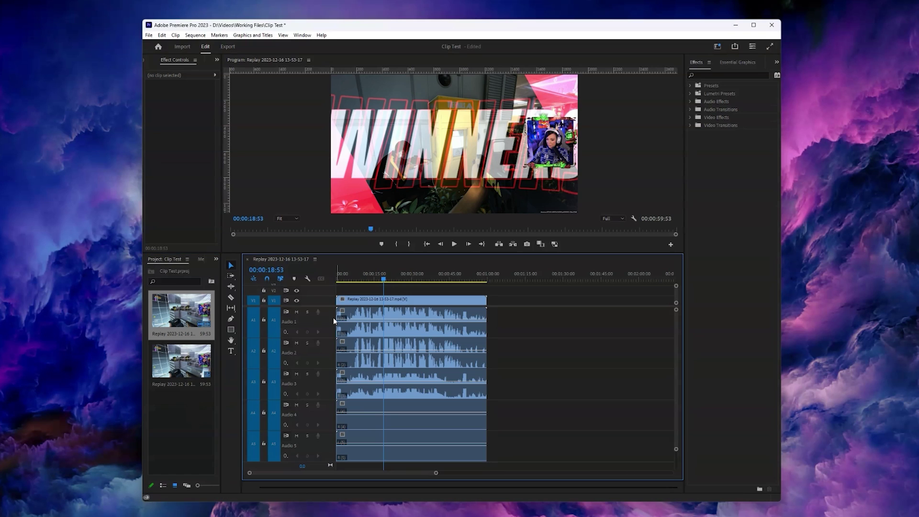
{"action": "right_click", "coordinate": [433, 327]}
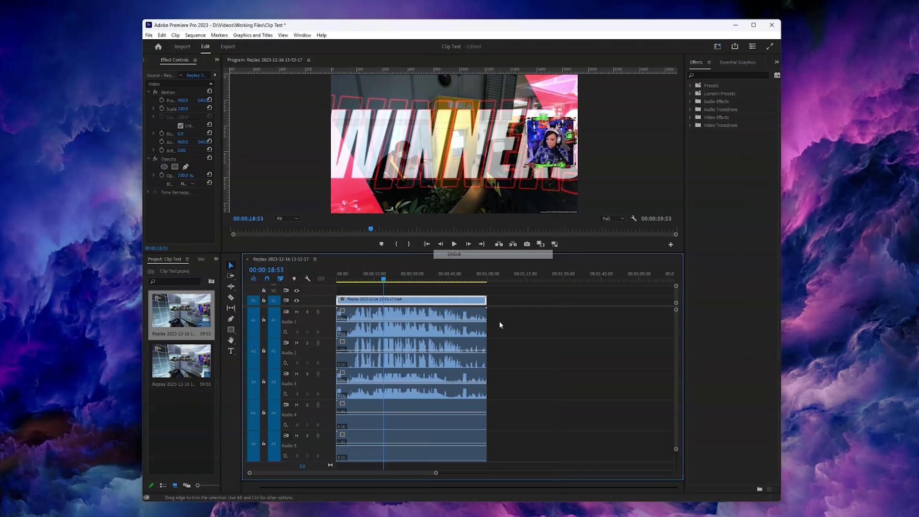
{"action": "left_click_drag", "start_coordinate": [407, 329], "coordinate": [430, 330]}
{"action": "left_click_drag", "start_coordinate": [419, 362], "coordinate": [555, 362]}
{"action": "mouse_move", "coordinate": [452, 399]}
{"action": "left_mouse_down"}
{"action": "mouse_move", "coordinate": [502, 412]}
{"action": "mouse_move", "coordinate": [498, 399]}
{"action": "mouse_move", "coordinate": [453, 414]}
{"action": "left_mouse_up"}
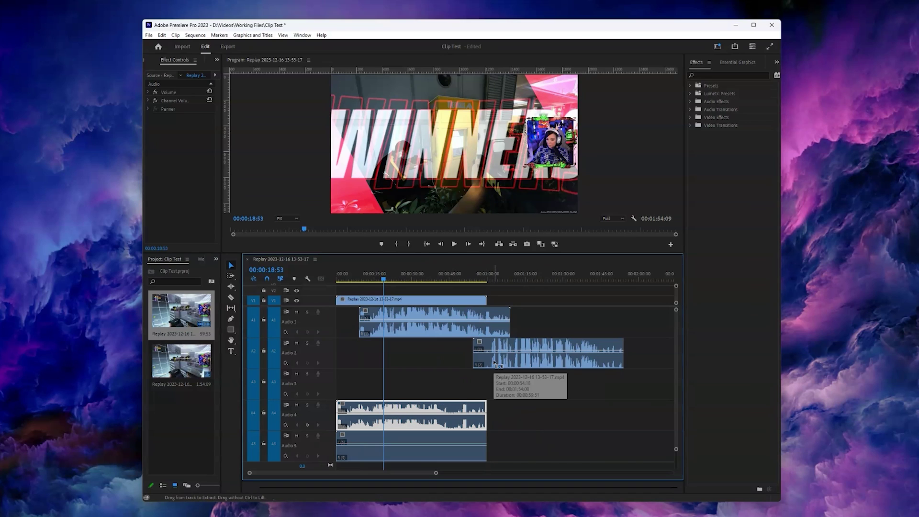
{"action": "key", "text": "ctrl+z"}
{"action": "key", "text": "ctrl+z"}
{"action": "key", "text": "ctrl+z"}
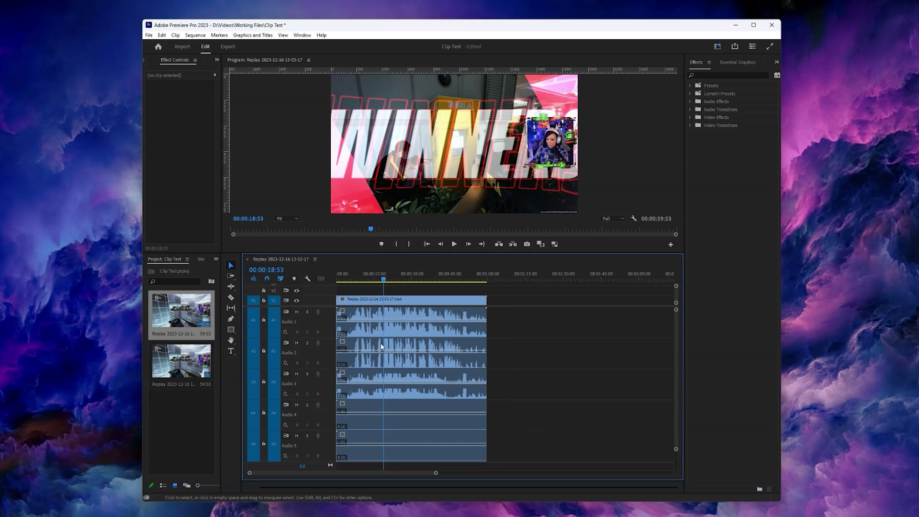
- Delete the Audio 1 and Audio 3 clips from the Replay sequence
{"action": "left_click", "coordinate": [409, 334]}
{"action": "key", "text": "Delete"}
{"action": "left_click", "coordinate": [408, 377]}
{"action": "key", "text": "Delete"}
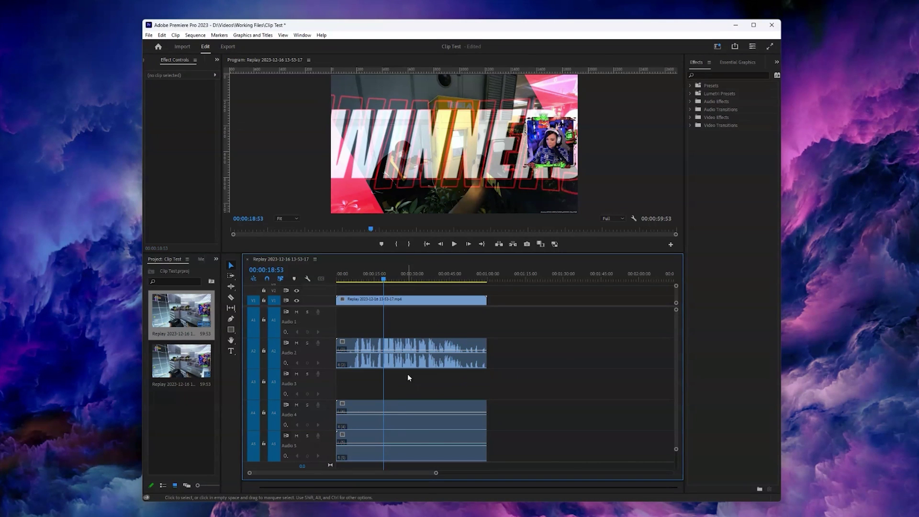